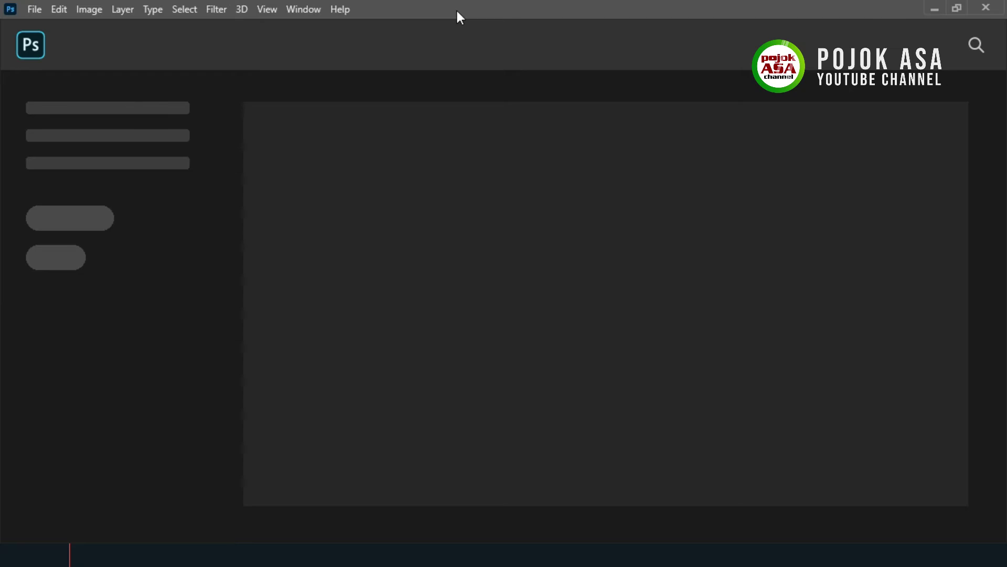
Open the New Document dialog and reposition it slightly so all its settings are accessible
{"action": "left_click", "coordinate": [33, 9]}
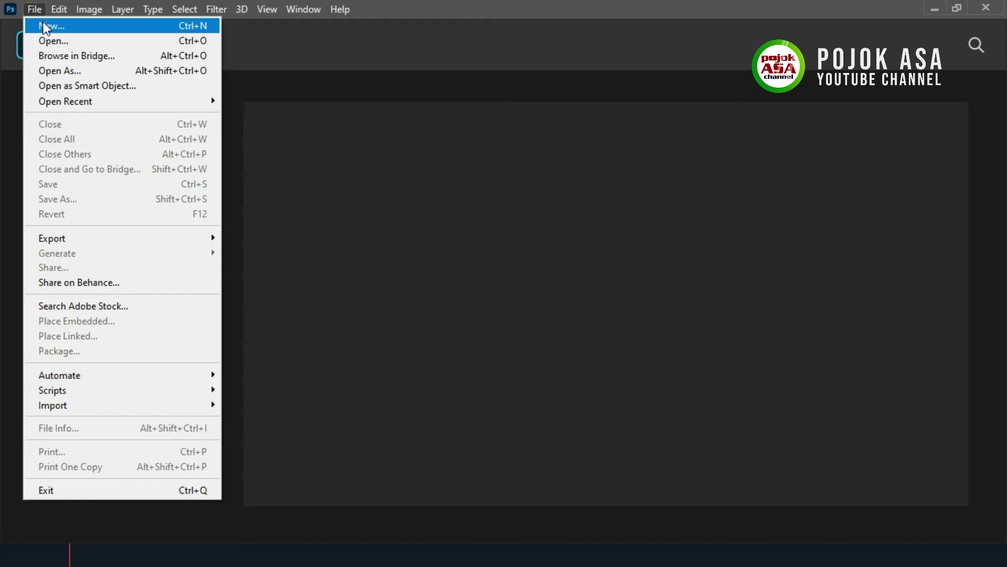
{"action": "left_click", "coordinate": [163, 26]}
{"action": "left_click_drag", "start_coordinate": [477, 61], "coordinate": [476, 42]}
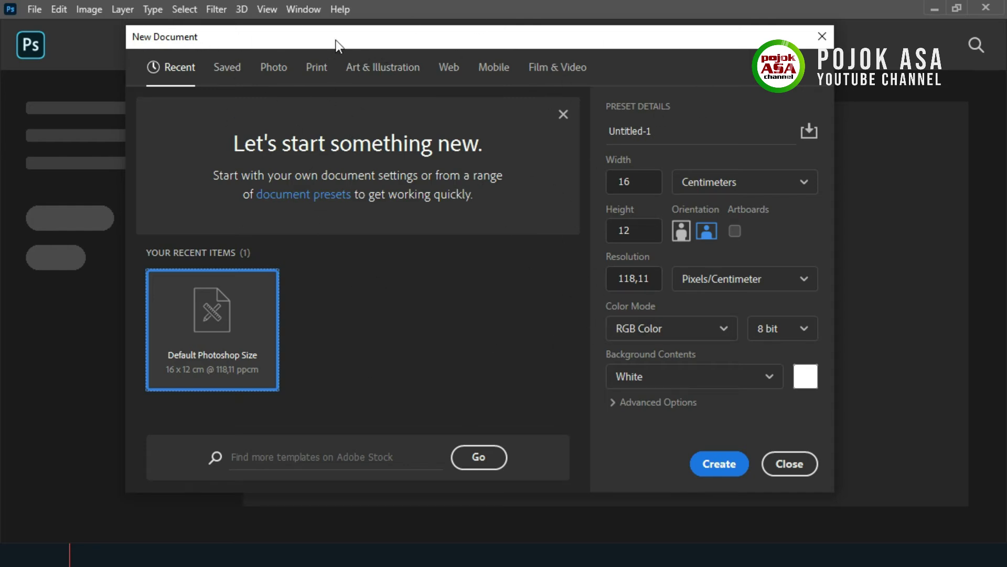
{"action": "left_click_drag", "start_coordinate": [335, 40], "coordinate": [333, 40]}
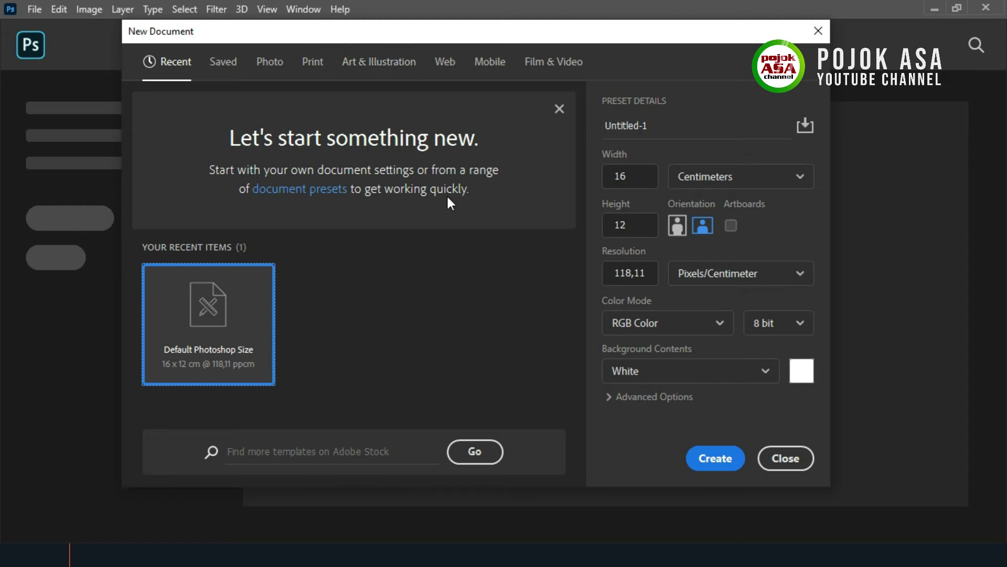
Examine the blank document presets in the Photo, Print, Art & Illustration, Web and Mobile categories
{"action": "left_click", "coordinate": [267, 62]}
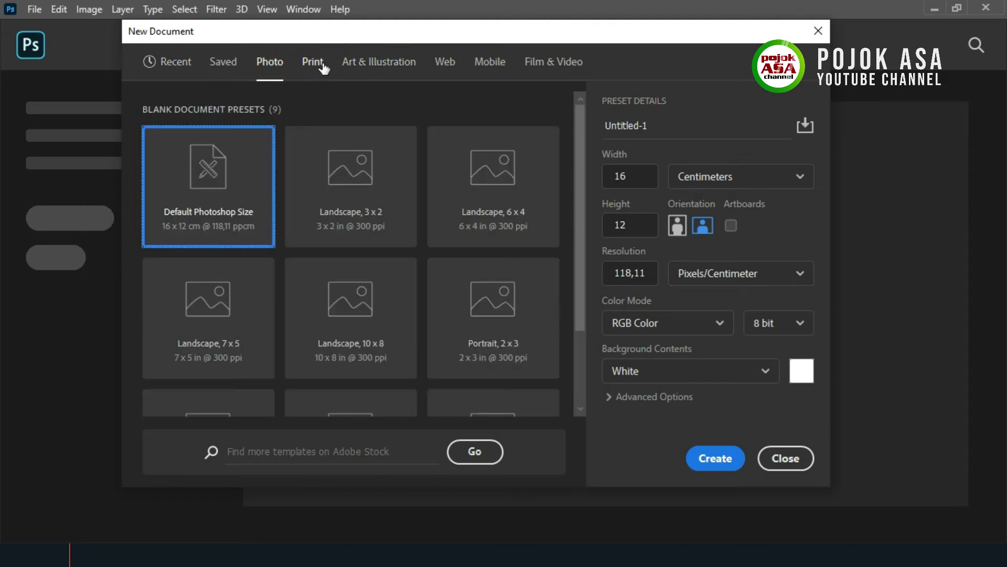
{"action": "left_click", "coordinate": [315, 62]}
{"action": "left_click", "coordinate": [360, 61]}
{"action": "left_click", "coordinate": [446, 62]}
{"action": "left_click", "coordinate": [405, 61]}
{"action": "left_click", "coordinate": [313, 62]}
{"action": "left_click", "coordinate": [269, 62]}
{"action": "left_click", "coordinate": [313, 62]}
{"action": "left_click", "coordinate": [367, 62]}
{"action": "left_click", "coordinate": [445, 61]}
{"action": "left_click", "coordinate": [490, 61]}
{"action": "left_click", "coordinate": [446, 62]}
{"action": "left_click", "coordinate": [406, 63]}
{"action": "left_click", "coordinate": [313, 62]}
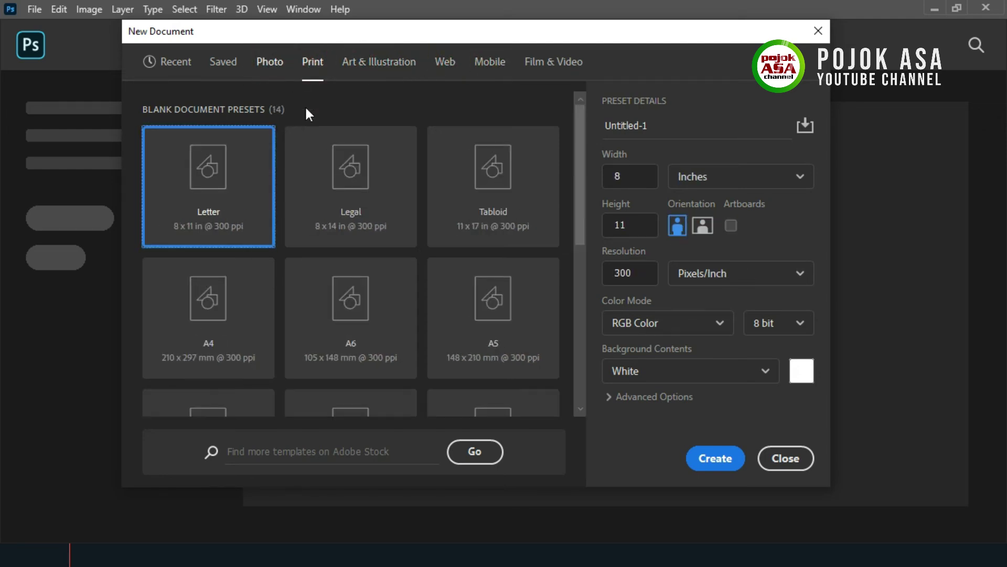
{"action": "left_click", "coordinate": [269, 62]}
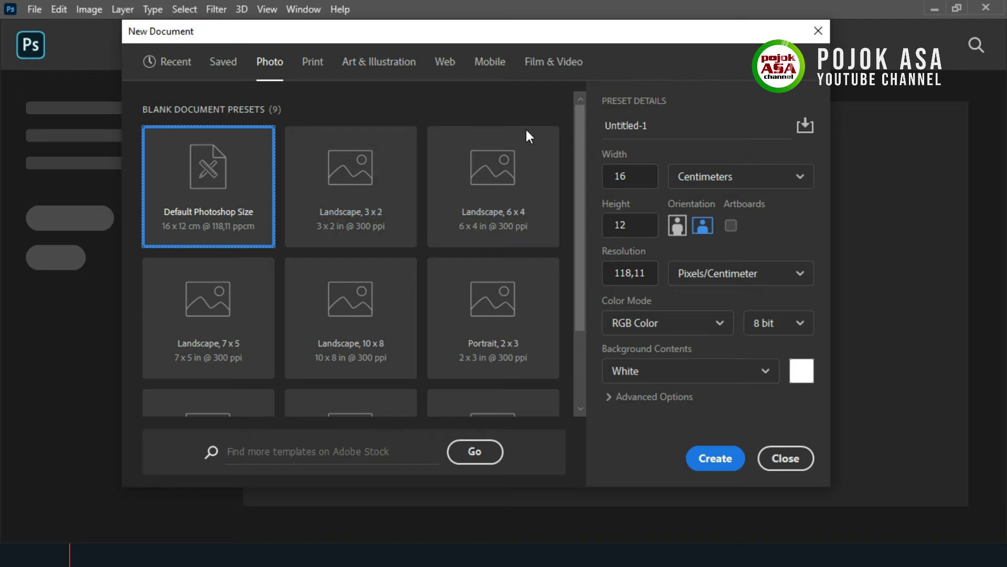
{"action": "left_click", "coordinate": [313, 62]}
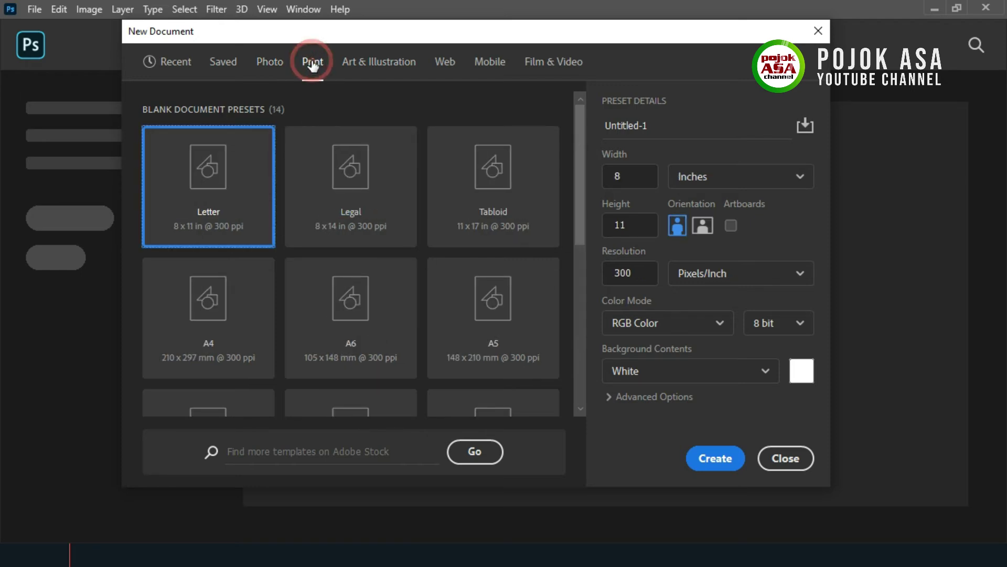
{"action": "left_click", "coordinate": [368, 72]}
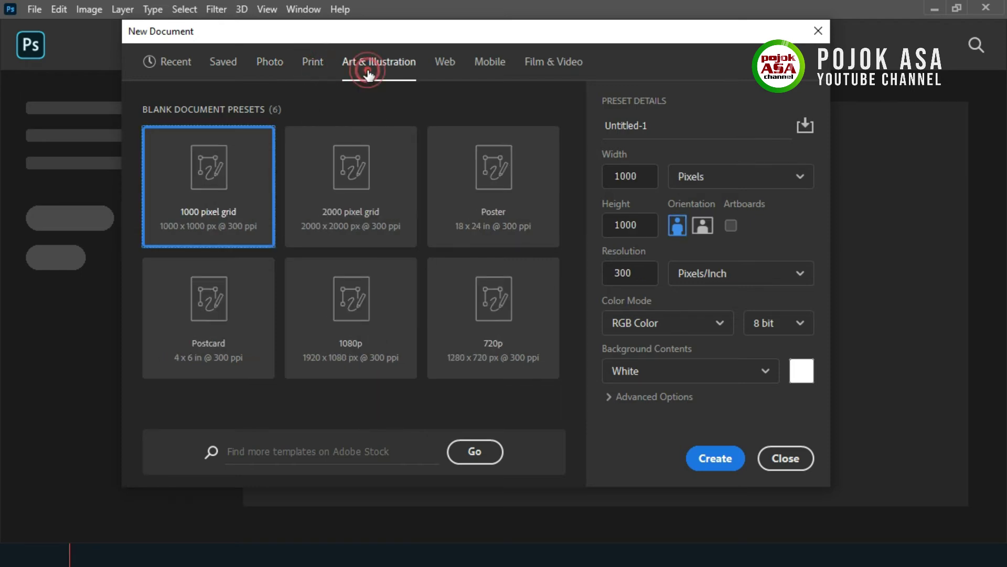
{"action": "left_click", "coordinate": [449, 72]}
{"action": "left_click", "coordinate": [491, 63]}
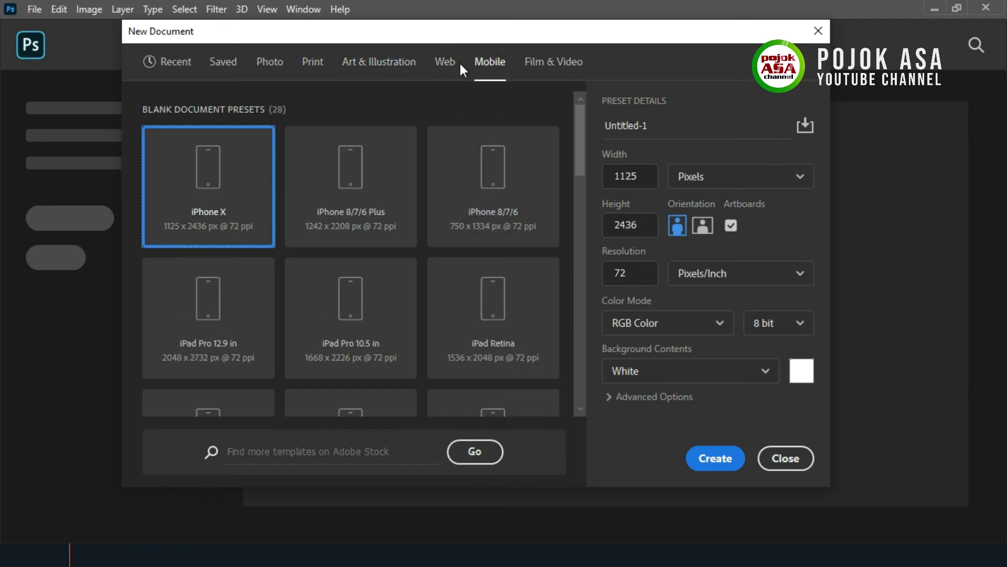
{"action": "left_click", "coordinate": [282, 67]}
{"action": "left_click", "coordinate": [308, 69]}
{"action": "left_click", "coordinate": [387, 71]}
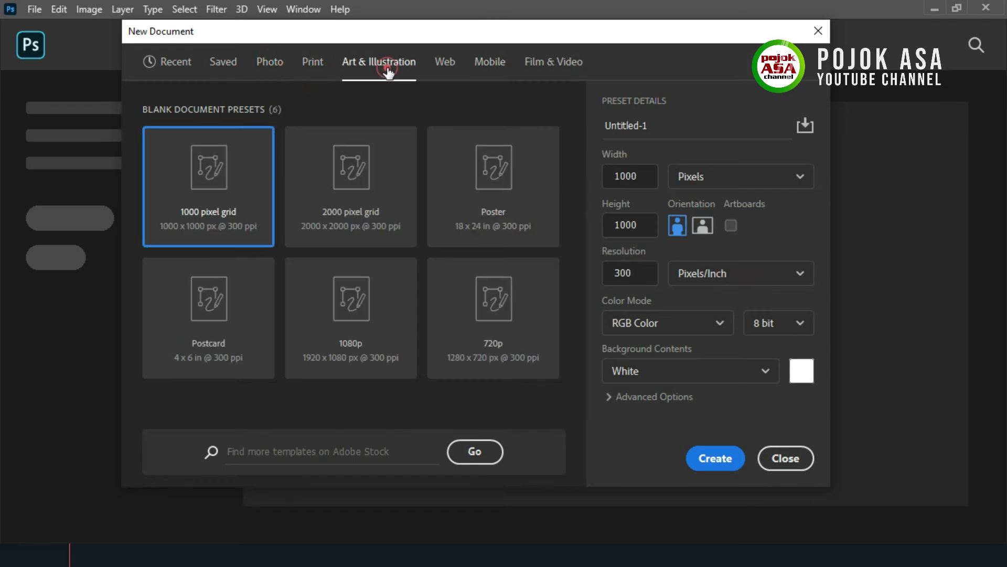
{"action": "left_click", "coordinate": [312, 65]}
{"action": "left_click", "coordinate": [267, 64]}
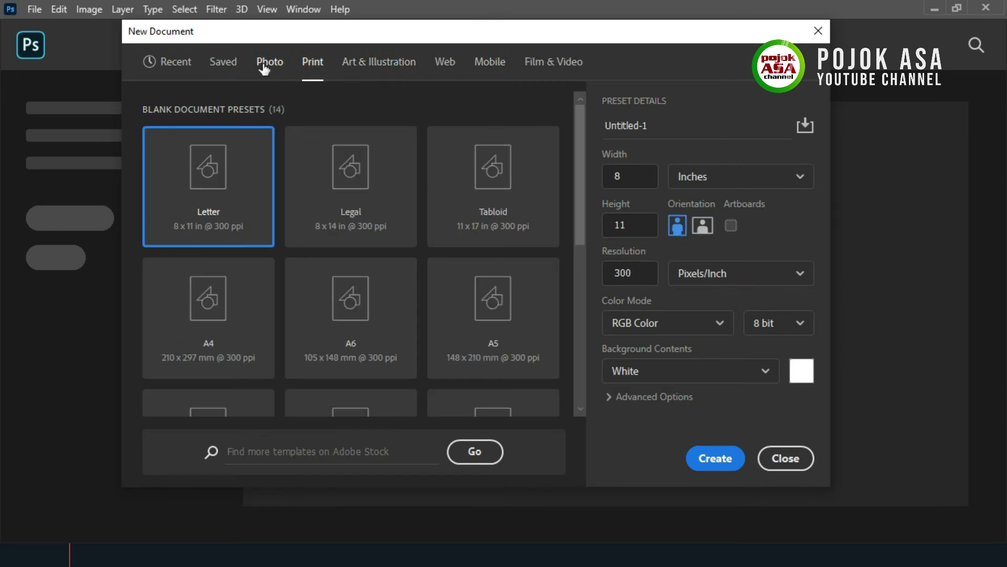
{"action": "left_click", "coordinate": [310, 66]}
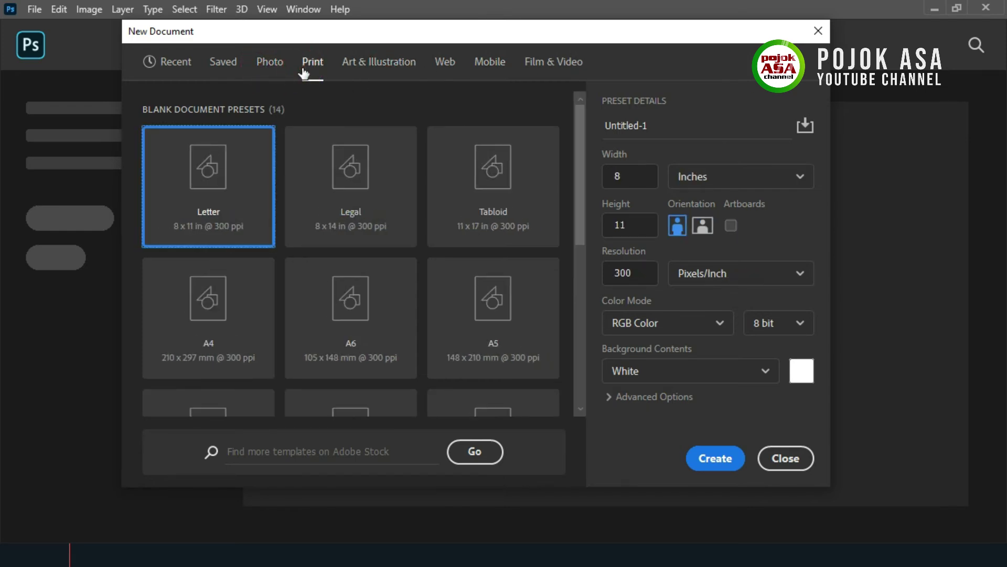
{"action": "left_click", "coordinate": [278, 64]}
{"action": "left_click", "coordinate": [313, 64]}
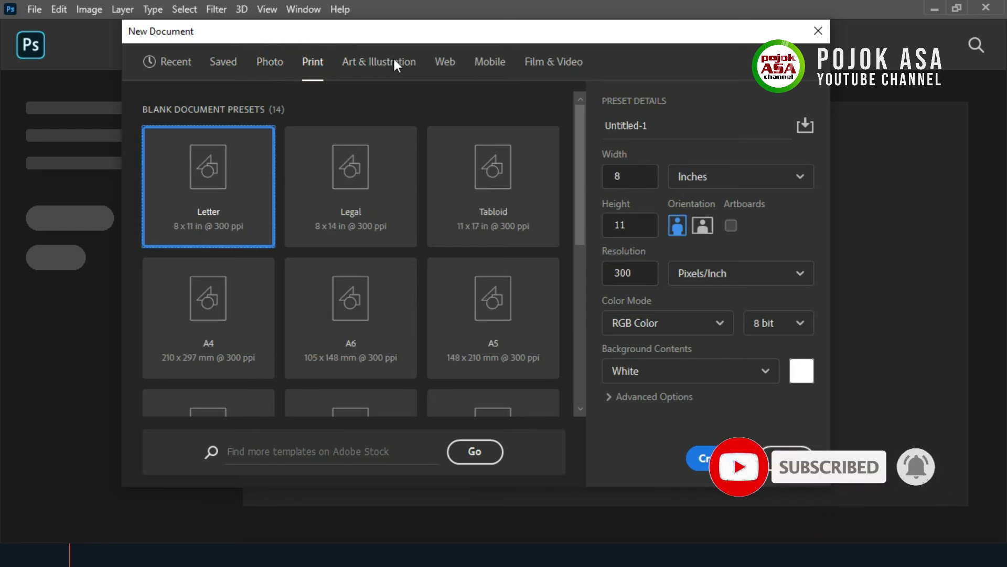
{"action": "left_click", "coordinate": [307, 65]}
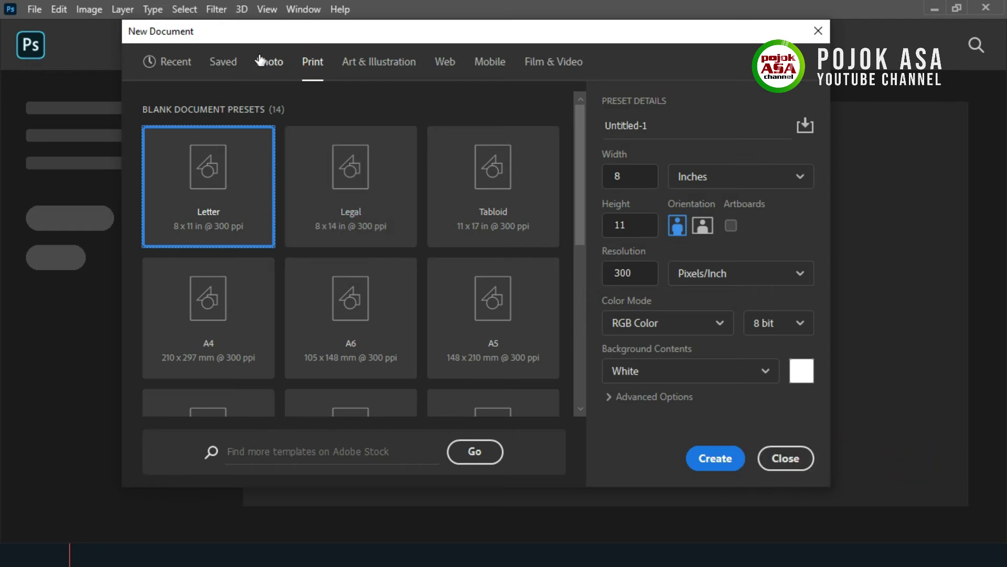
{"action": "left_click", "coordinate": [263, 63]}
Choose the A4 preset from the Print category and name the document "Latihan 1"
{"action": "left_click", "coordinate": [309, 63]}
{"action": "left_click", "coordinate": [202, 328]}
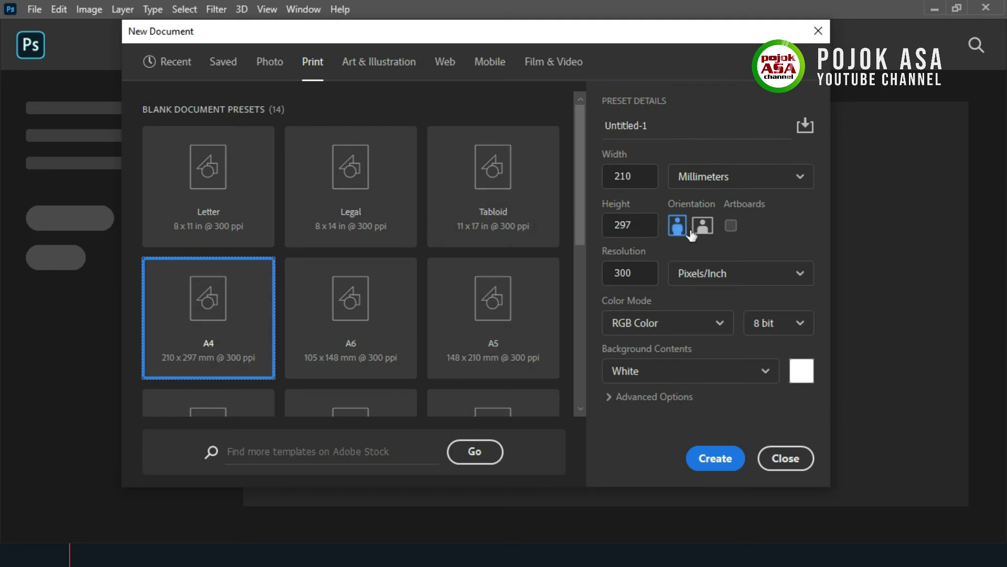
{"action": "left_click", "coordinate": [669, 125]}
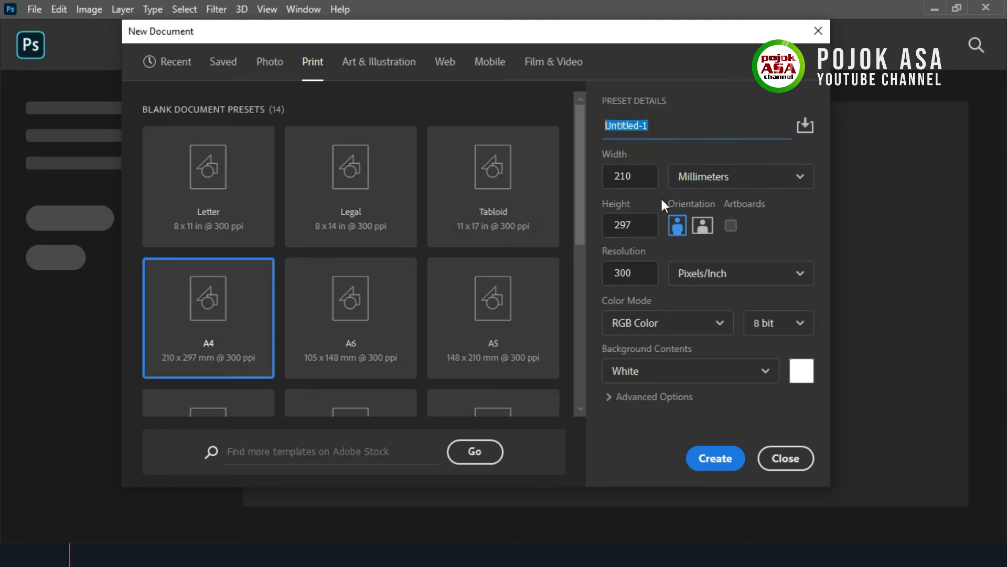
{"action": "type", "text": "Latihan 1"}
{"action": "left_click", "coordinate": [643, 45]}
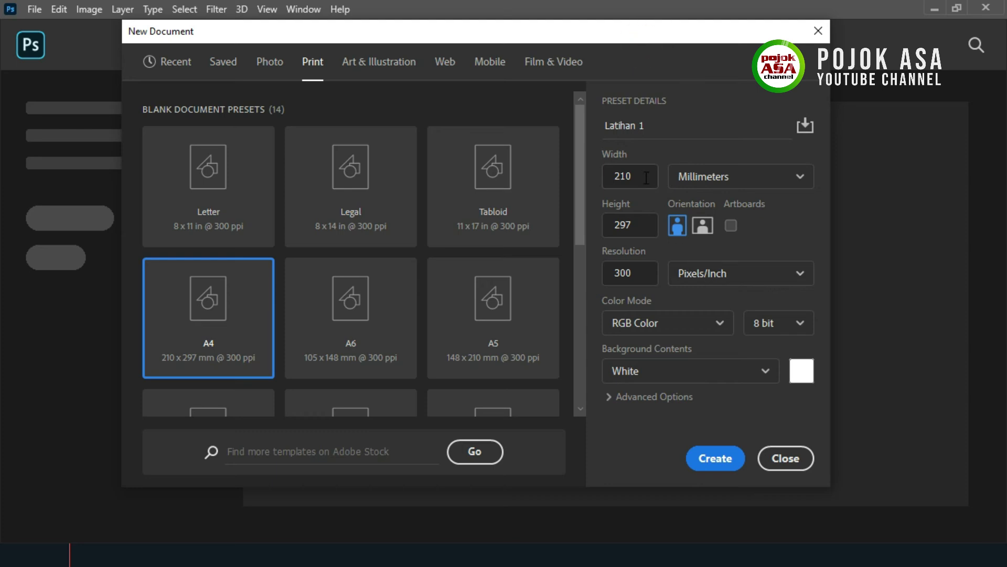
Try pixels as the page size unit, then set the width and height units to centimeters
{"action": "left_click", "coordinate": [712, 184]}
{"action": "left_click", "coordinate": [727, 213]}
{"action": "left_click", "coordinate": [734, 183]}
{"action": "left_click", "coordinate": [731, 266]}
{"action": "left_click", "coordinate": [715, 178]}
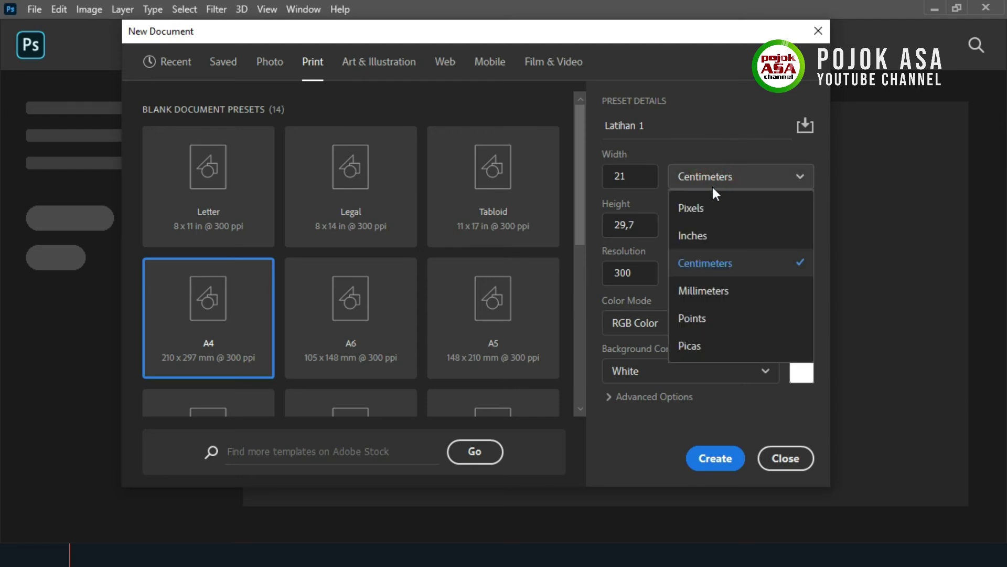
{"action": "left_click", "coordinate": [704, 207]}
{"action": "left_click", "coordinate": [720, 179]}
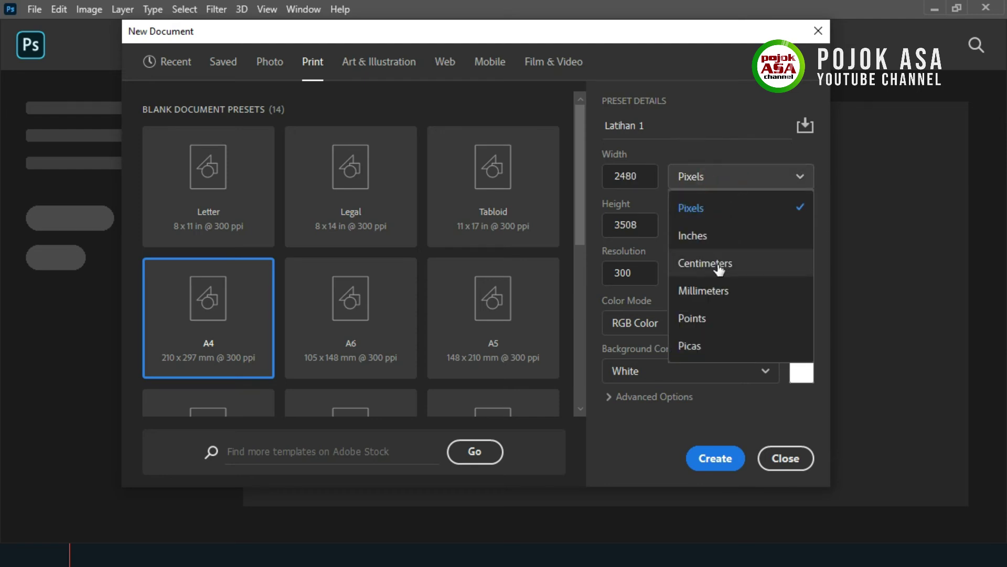
{"action": "left_click", "coordinate": [723, 264]}
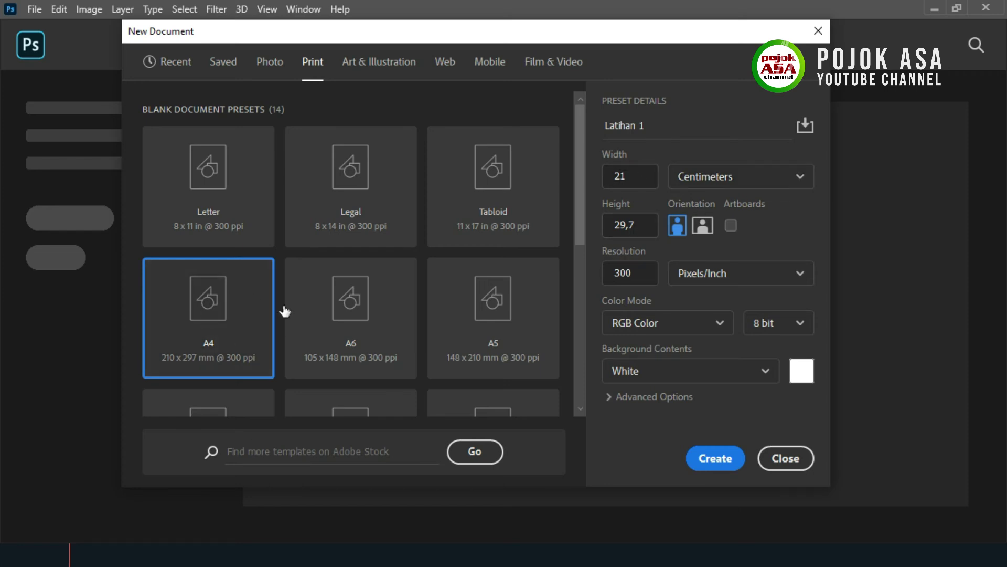
Set the page to portrait orientation and choose pixels/inch as the unit for the resolution of 300
{"action": "left_click", "coordinate": [706, 236]}
{"action": "left_click", "coordinate": [678, 228]}
{"action": "double_click", "coordinate": [636, 276]}
{"action": "left_click", "coordinate": [635, 276]}
{"action": "left_click", "coordinate": [636, 275]}
{"action": "left_click", "coordinate": [735, 277]}
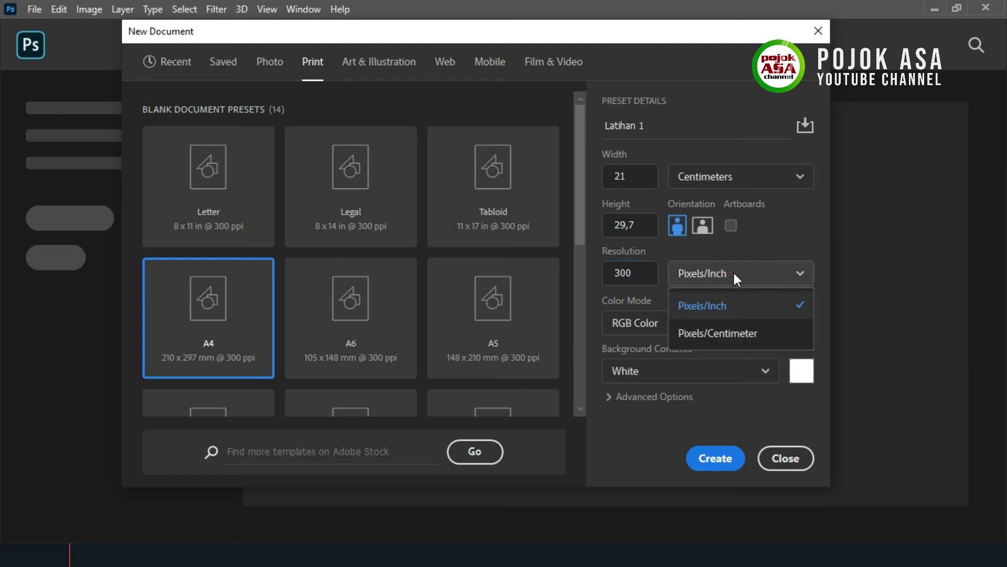
{"action": "left_click", "coordinate": [733, 273]}
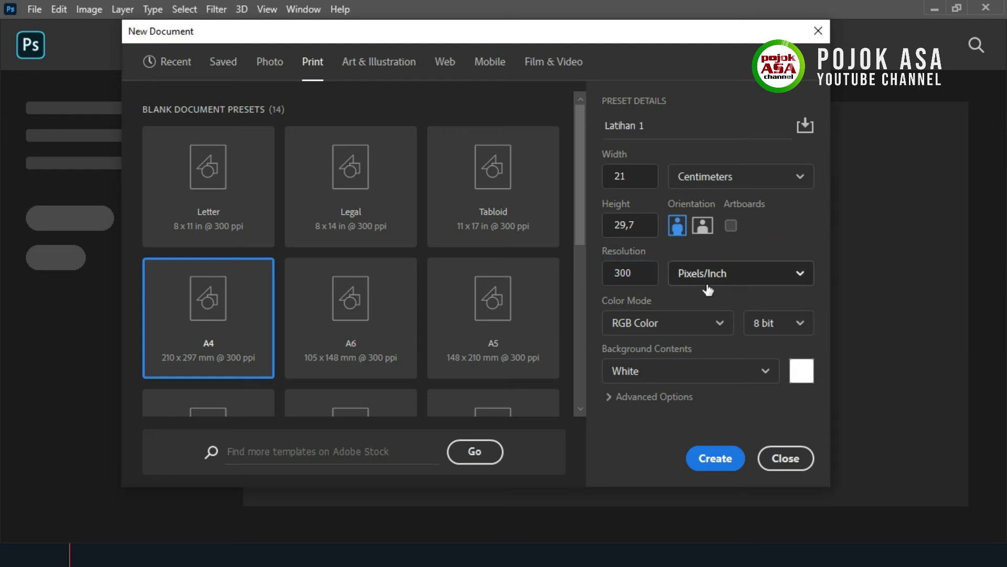
{"action": "left_click", "coordinate": [711, 283]}
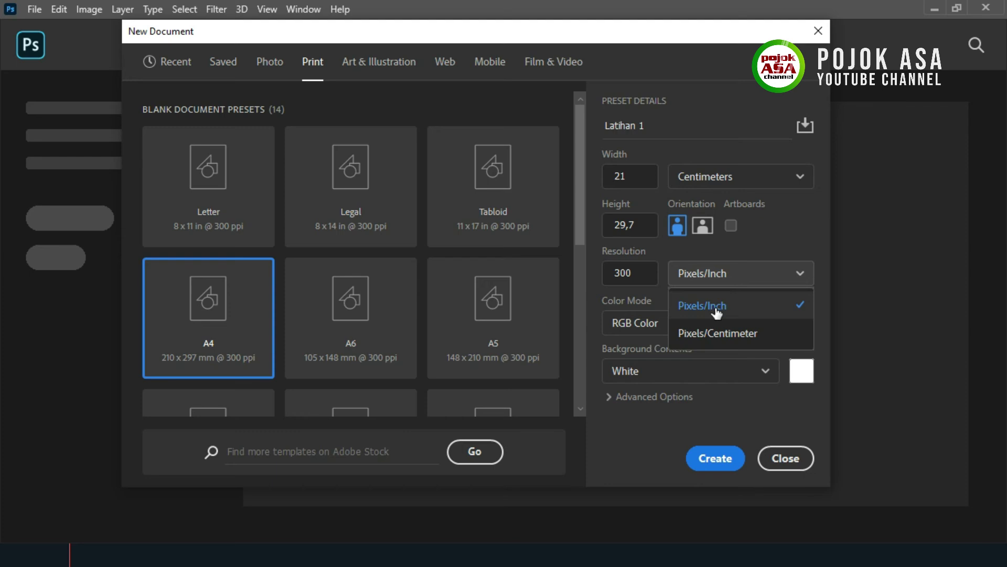
{"action": "left_click", "coordinate": [717, 313]}
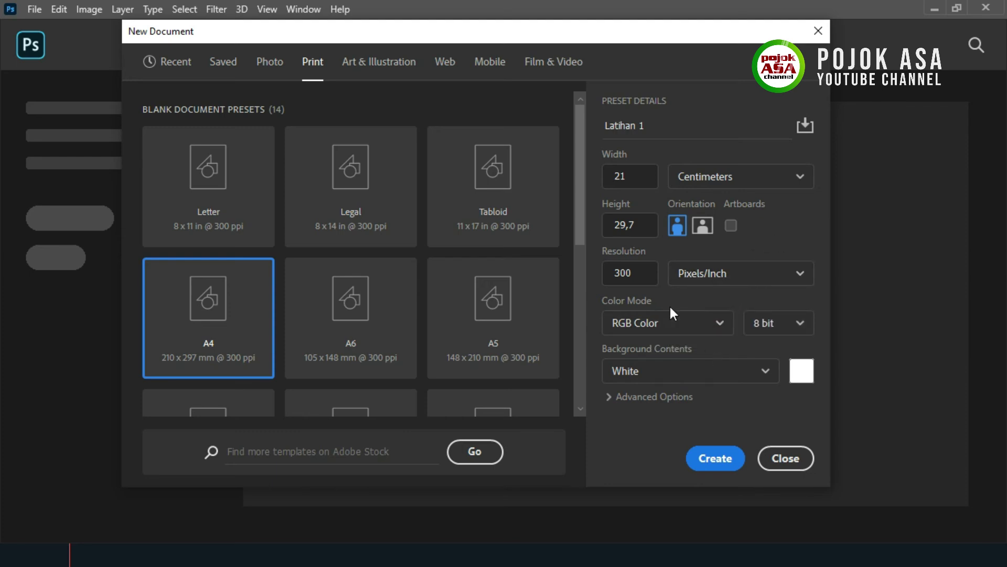
Choose RGB Color as the color mode with a depth of 8 bit
{"action": "left_click", "coordinate": [722, 321]}
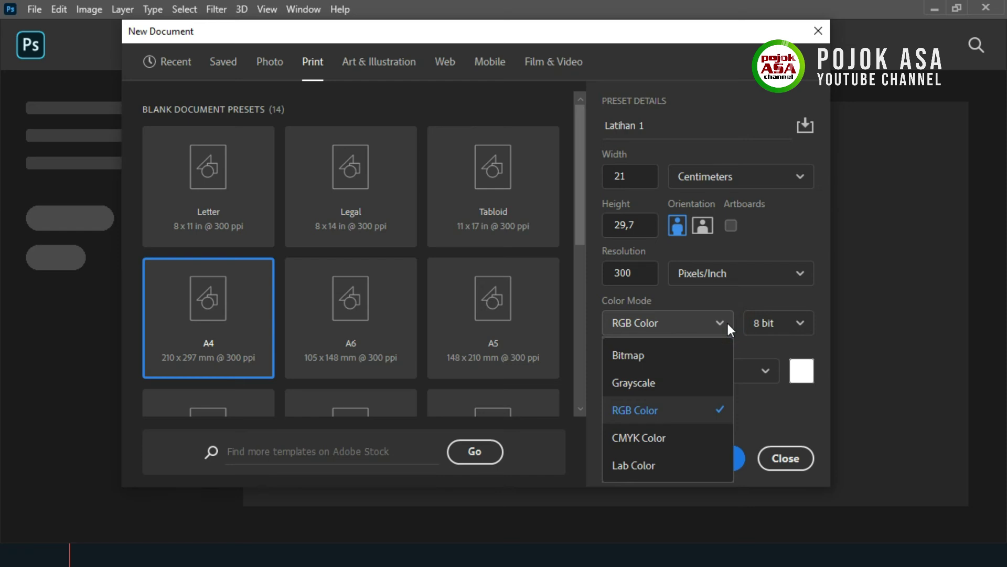
{"action": "left_click", "coordinate": [671, 423]}
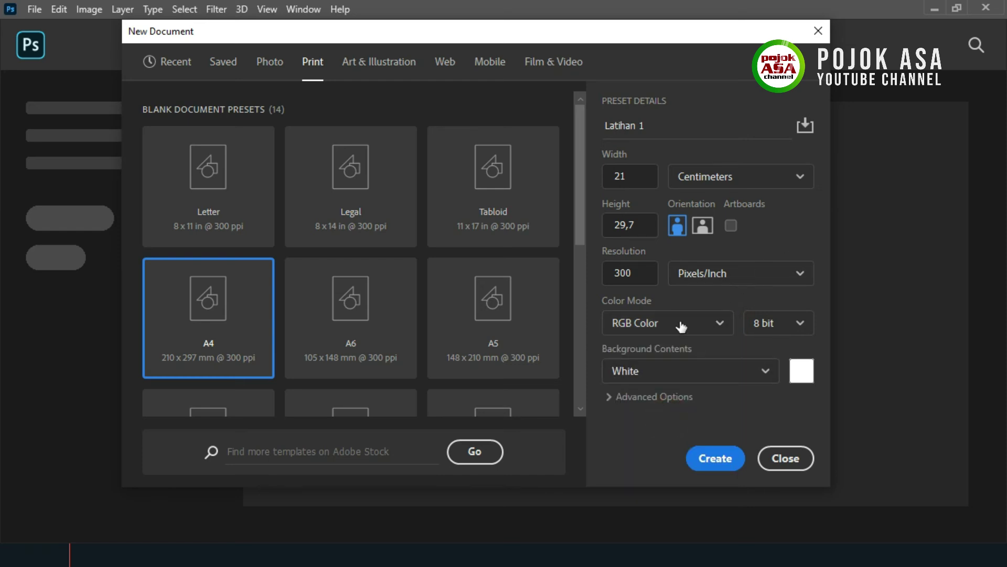
{"action": "left_click", "coordinate": [791, 329]}
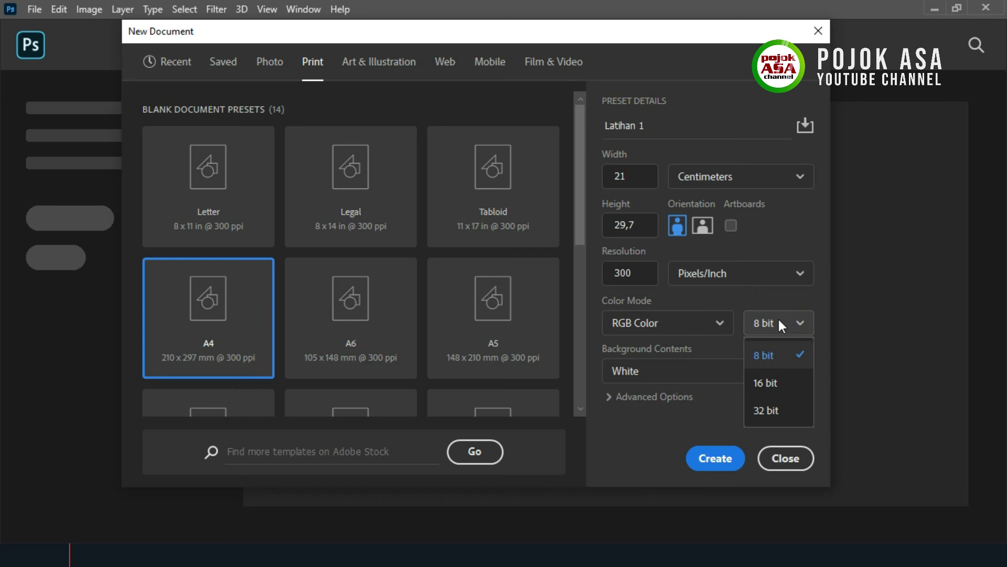
{"action": "left_click", "coordinate": [777, 364]}
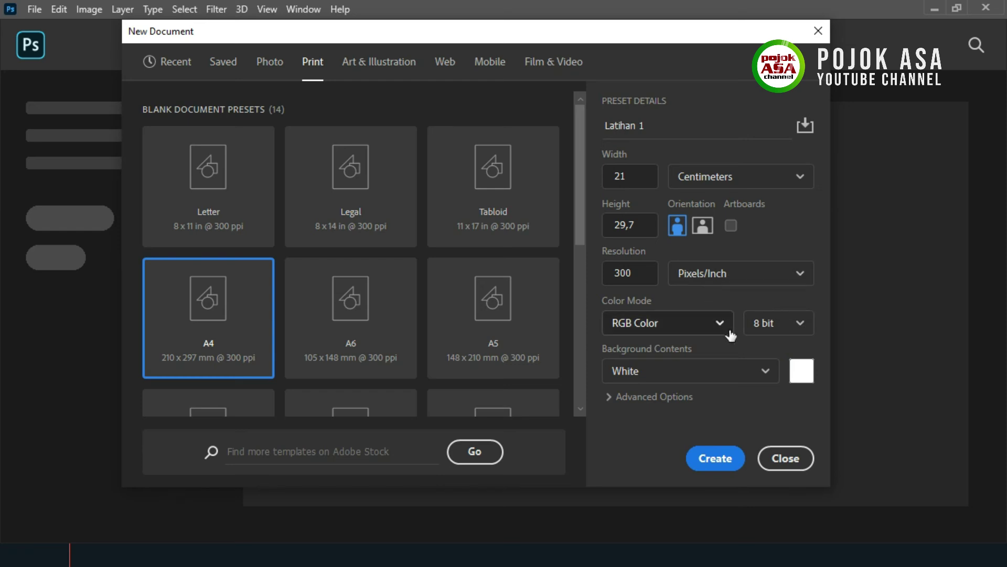
Set the background contents to white and create the new document
{"action": "left_click", "coordinate": [754, 371]}
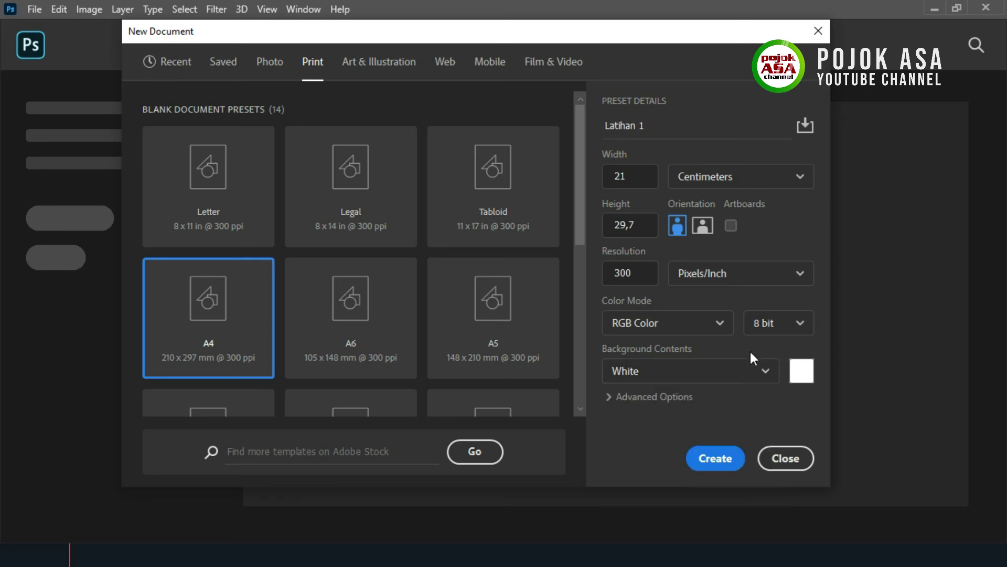
{"action": "left_click", "coordinate": [757, 376]}
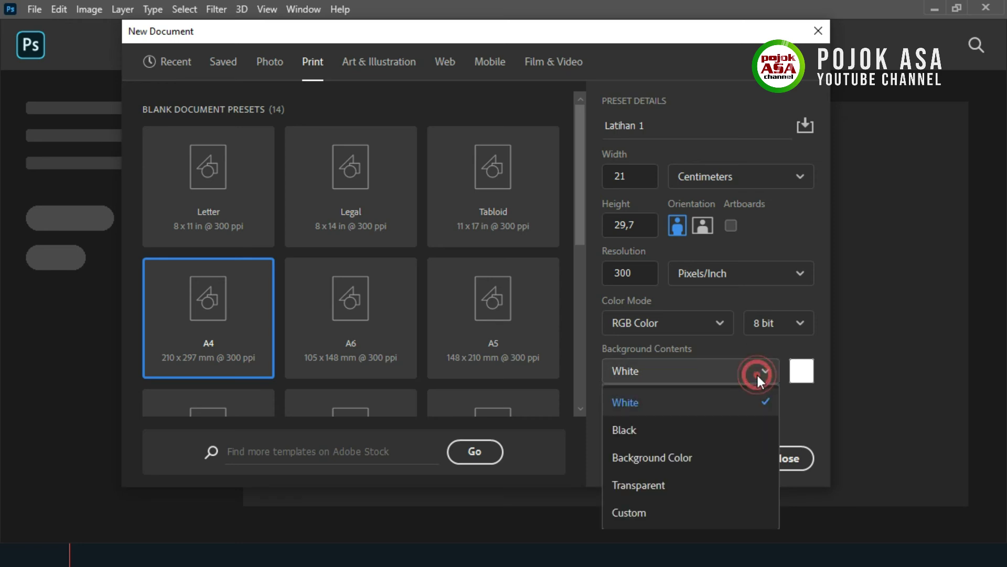
{"action": "left_click", "coordinate": [675, 409]}
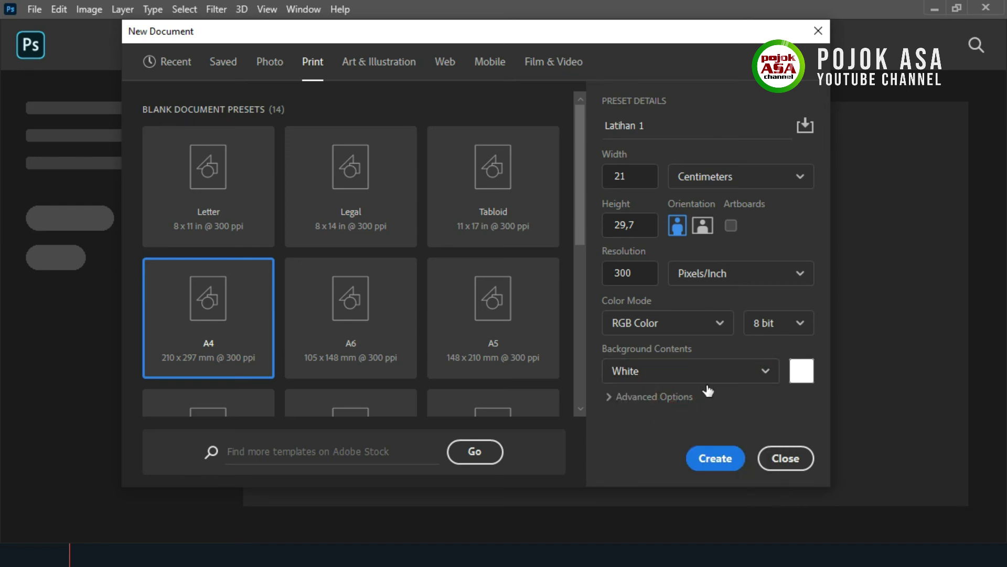
{"action": "left_click", "coordinate": [717, 458]}
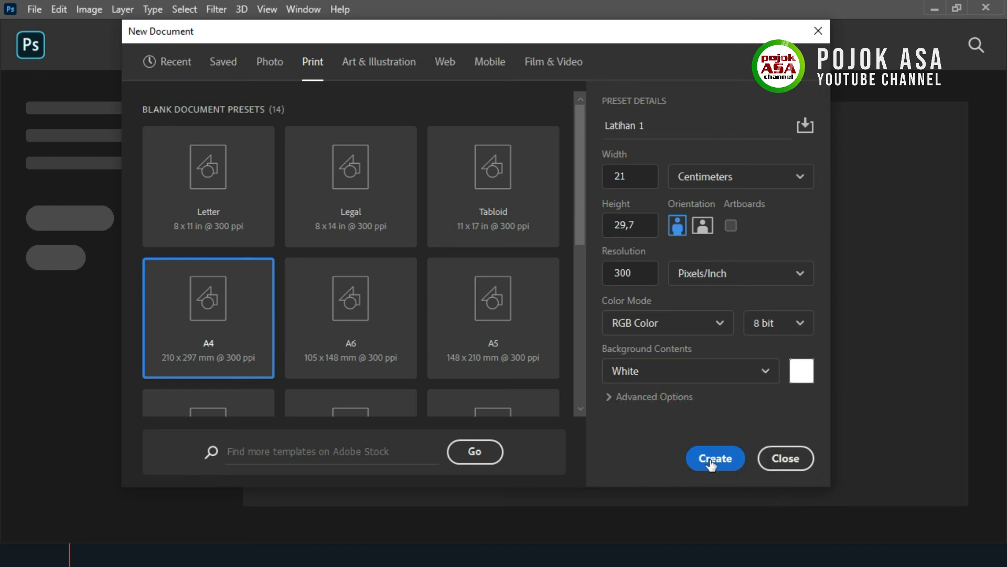
{"action": "left_click", "coordinate": [712, 461]}
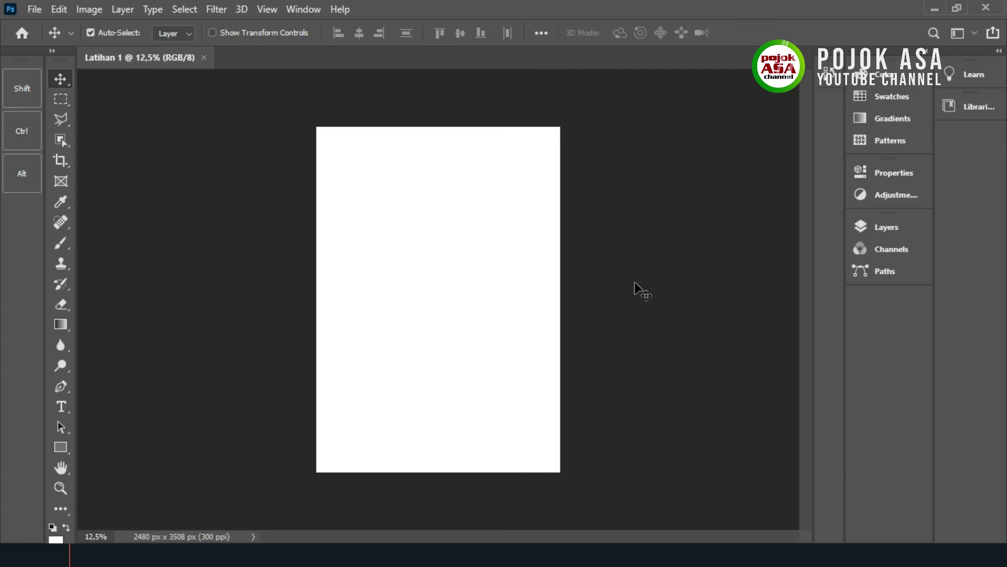